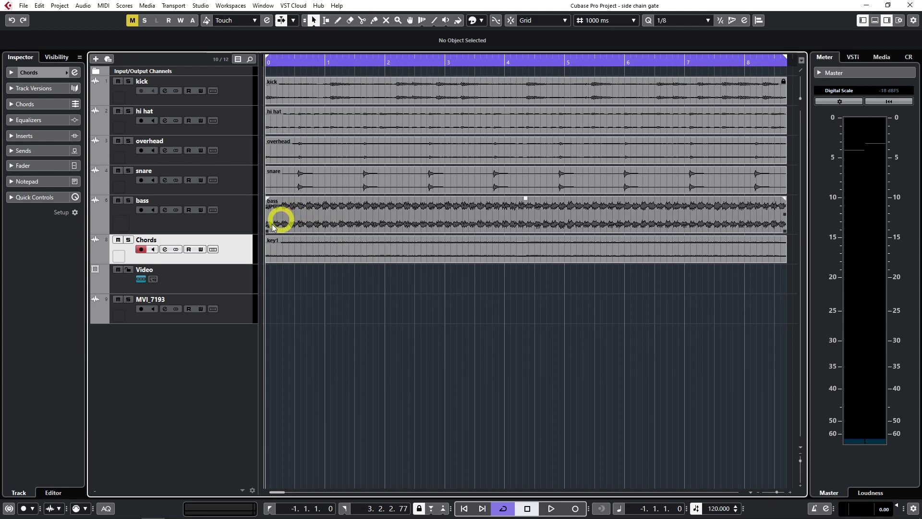
Load Steinberg Gate into the Chords track's insert slot 1 and reposition its panel.
left_click(165, 251)
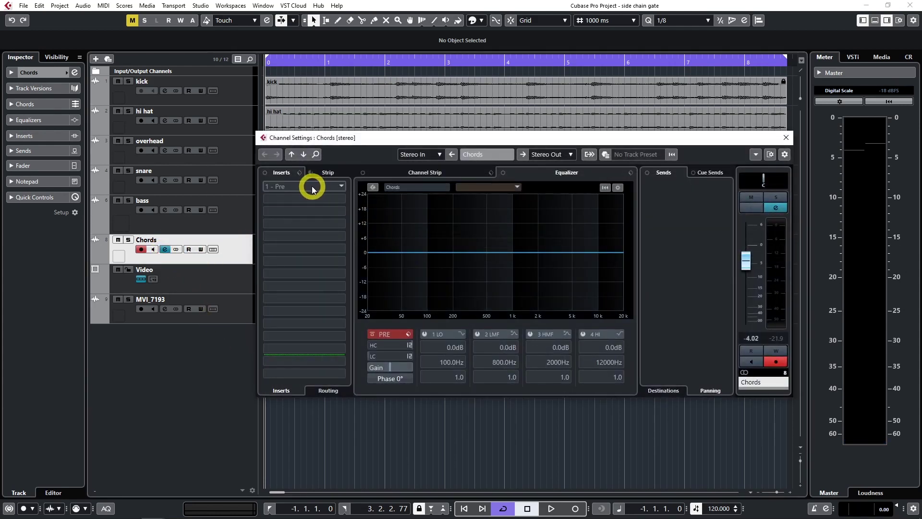
left_click(312, 187)
type("ga")
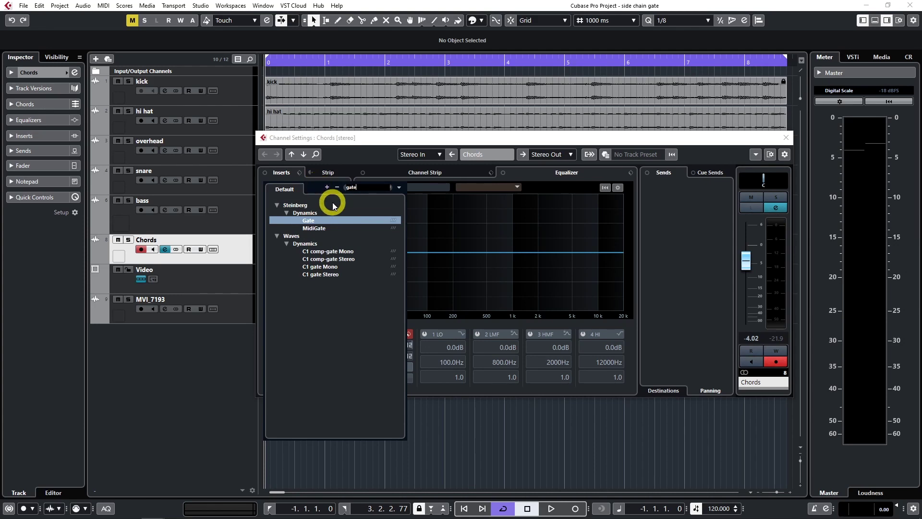
type("te")
left_click(307, 222)
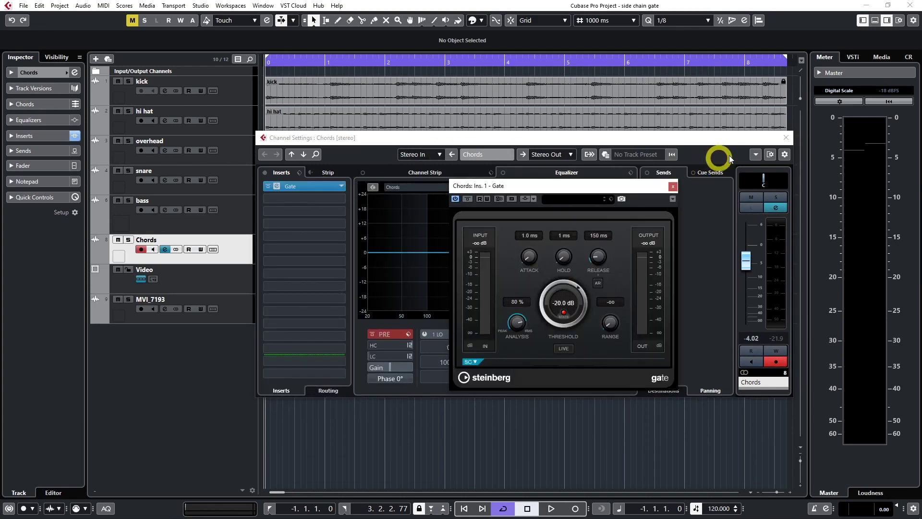
left_click(786, 137)
left_click_drag(568, 190, 664, 241)
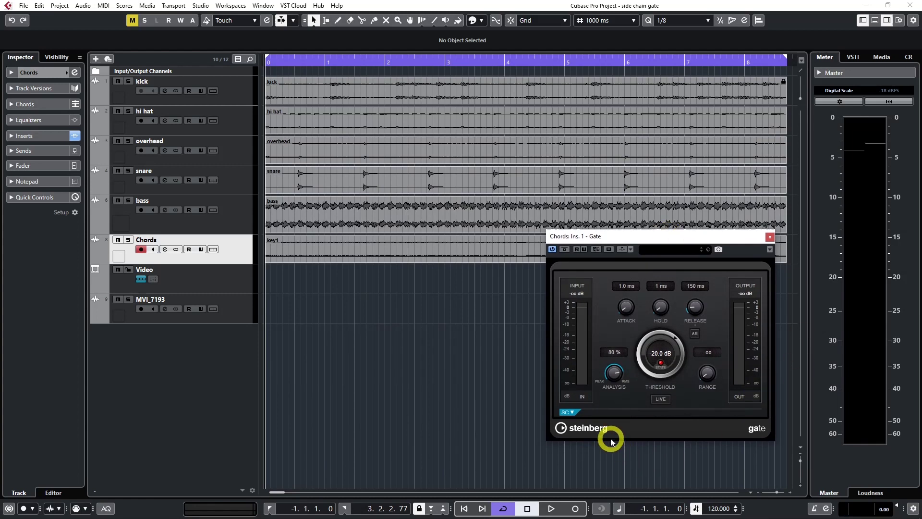
During playback, tune the Chords gate threshold by ear until it settles at -26.1 dB.
key("space")
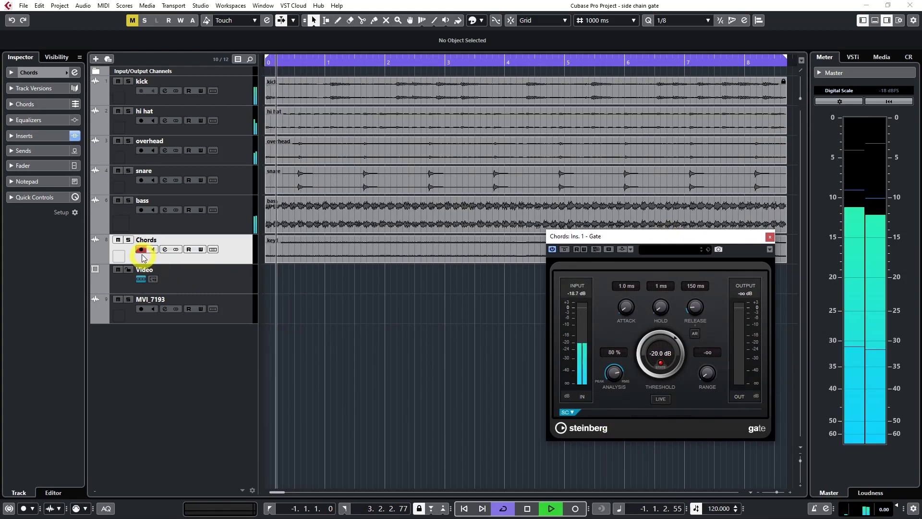
left_click(128, 239)
left_click(128, 239)
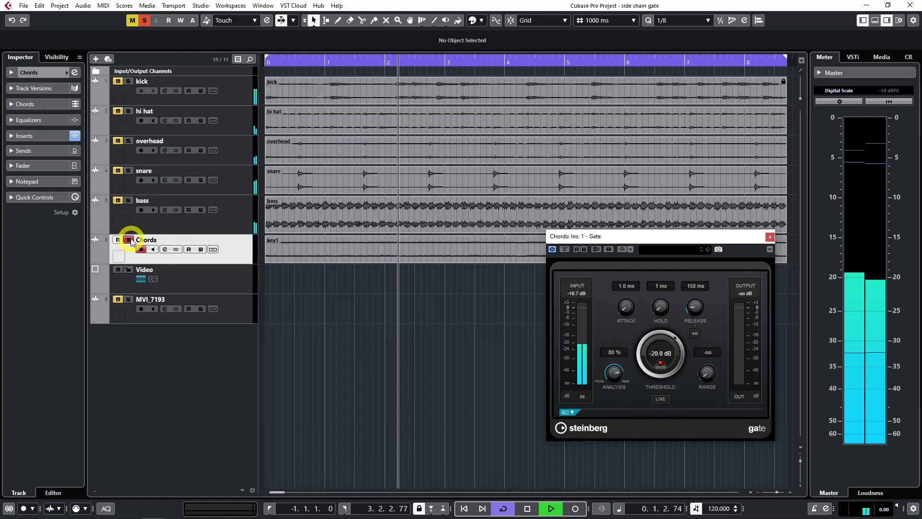
left_click_drag(671, 358, 668, 400)
left_click(642, 356)
left_click_drag(642, 356, 675, 315)
left_click(662, 303)
left_click(656, 351)
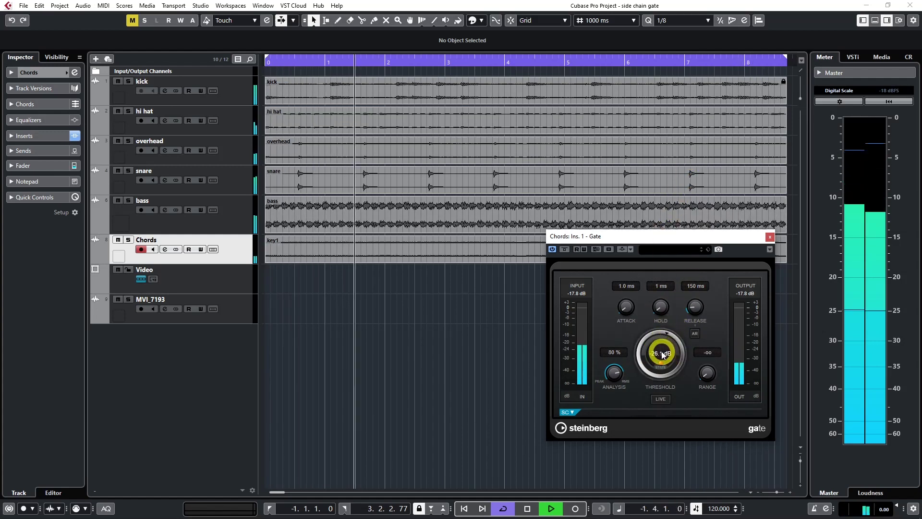
key("space")
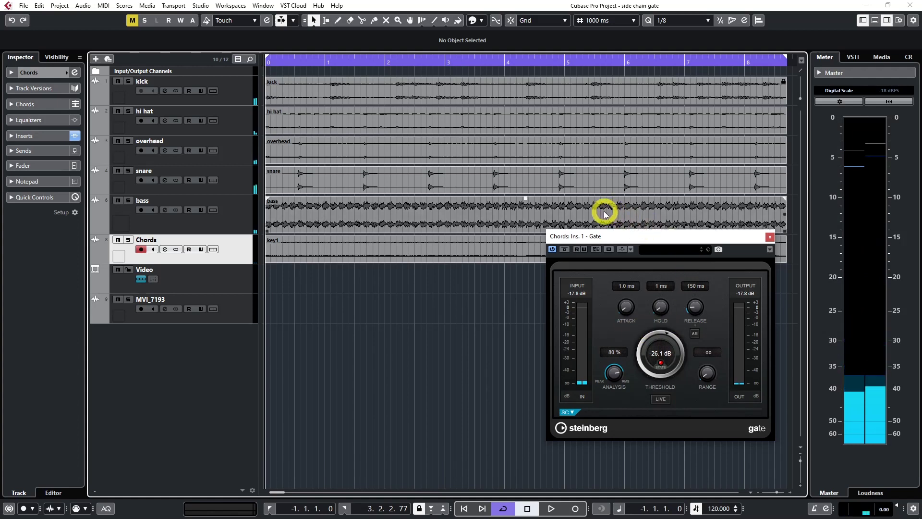
Enable the gate's side-chain input, close the gate panel and select the kick track.
left_click(620, 249)
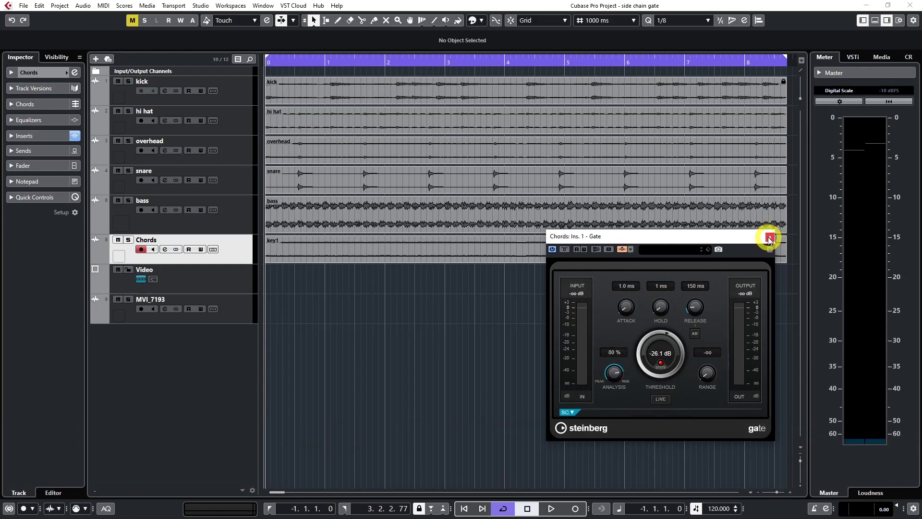
left_click(770, 237)
left_click(233, 101)
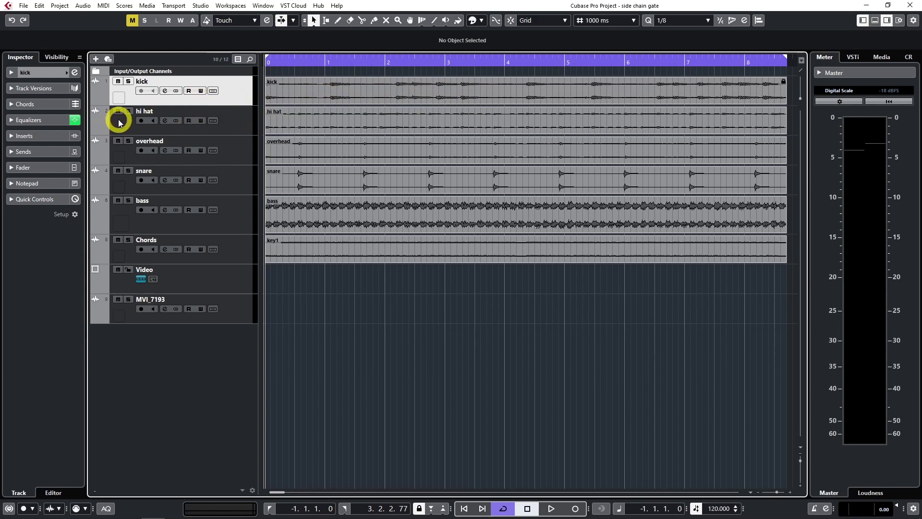
Route the kick's first send to 'Side-chains - Chords: Ins. 1 - Gate' and activate it.
left_click(39, 153)
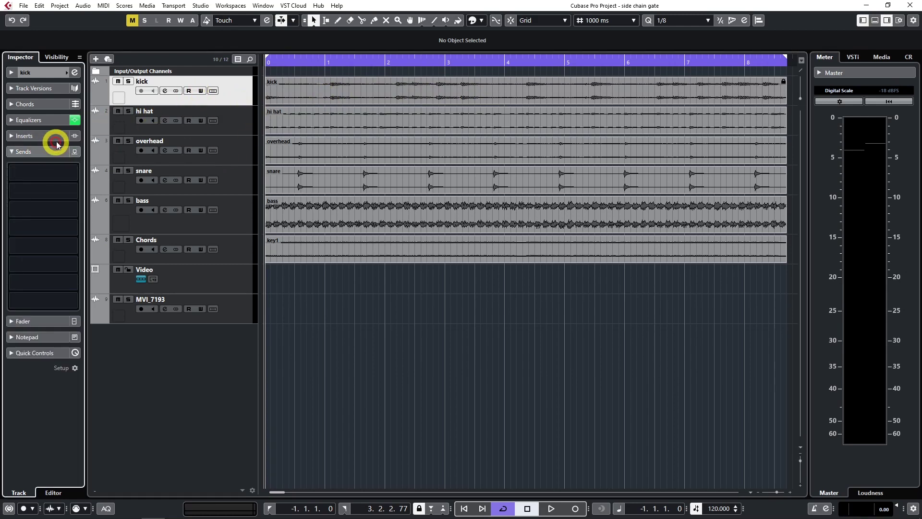
left_click(74, 173)
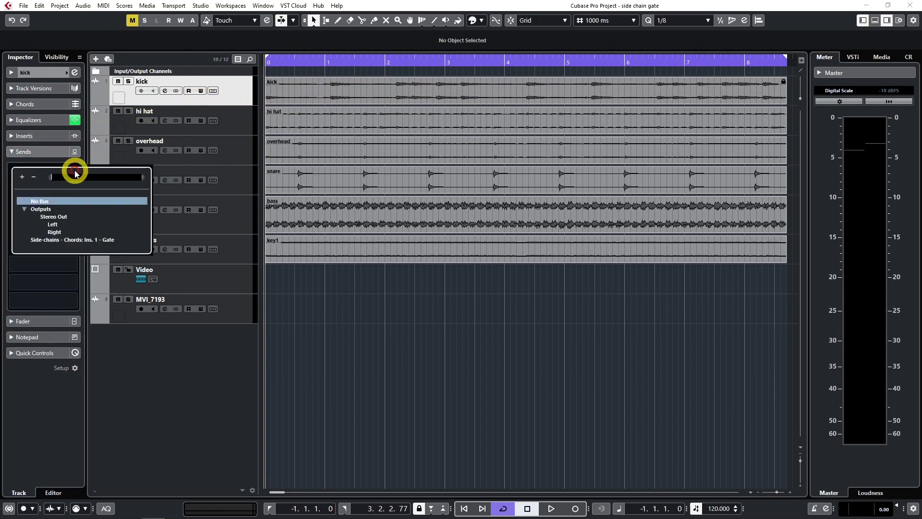
left_click(85, 241)
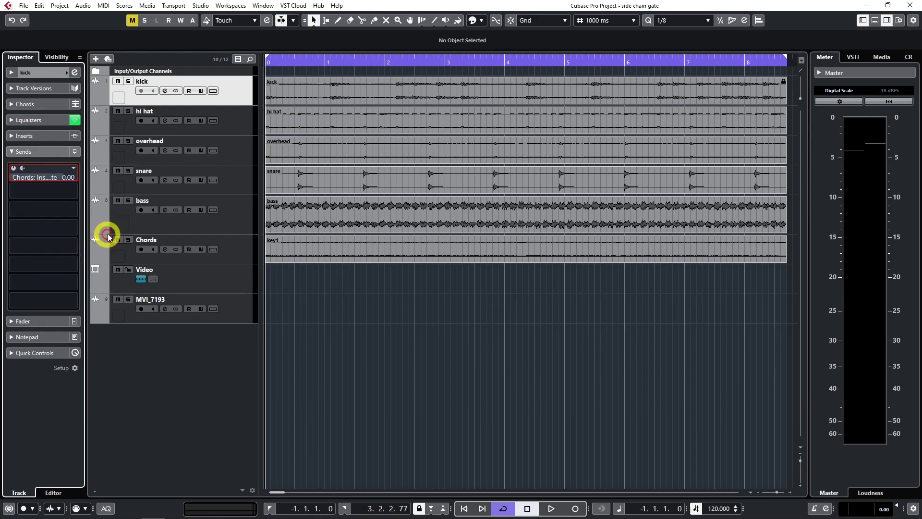
left_click(14, 170)
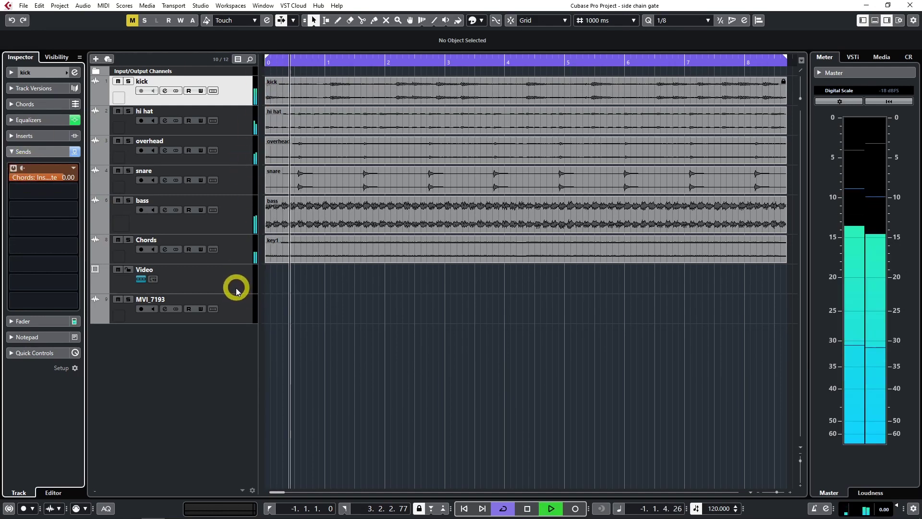
left_click(237, 256)
key("space")
Reopen the Chords channel settings and the Gate panel, arranging both windows on screen.
left_click(159, 249)
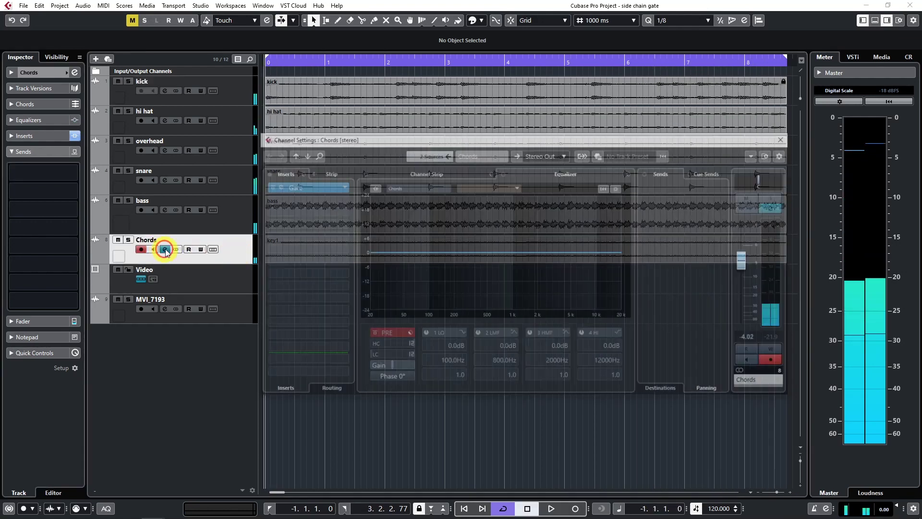
left_click_drag(474, 138, 775, 222)
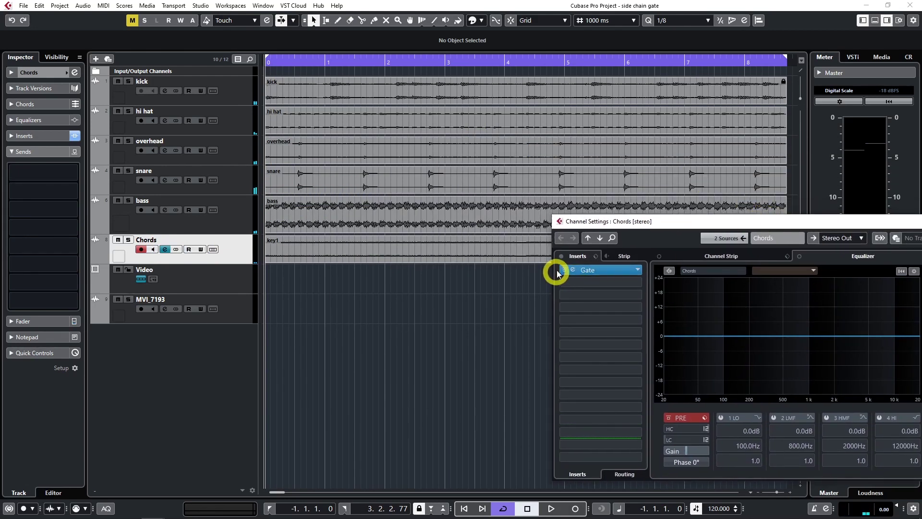
left_click(573, 270)
left_click_drag(633, 236, 631, 204)
While listening, set the gate attack to 0.1 ms, analysis to 40 % and threshold near -41 dB.
key("space")
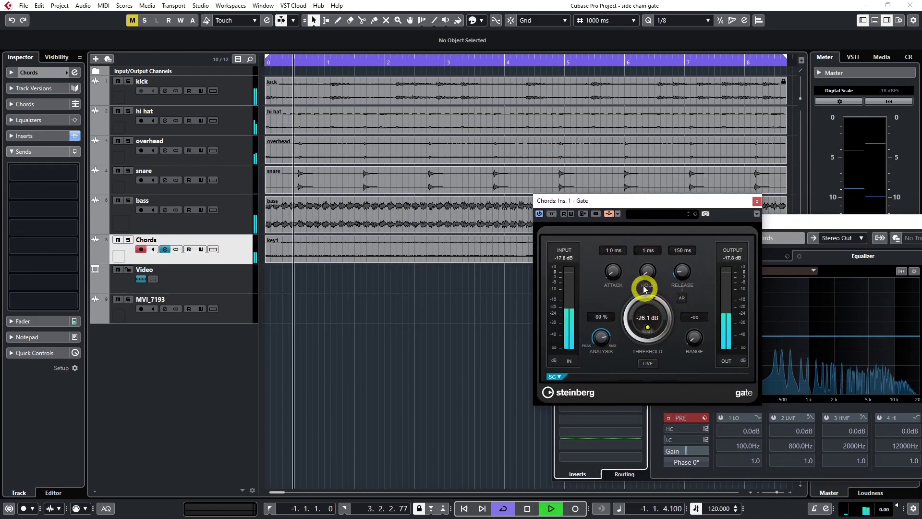
left_click_drag(613, 270, 611, 276)
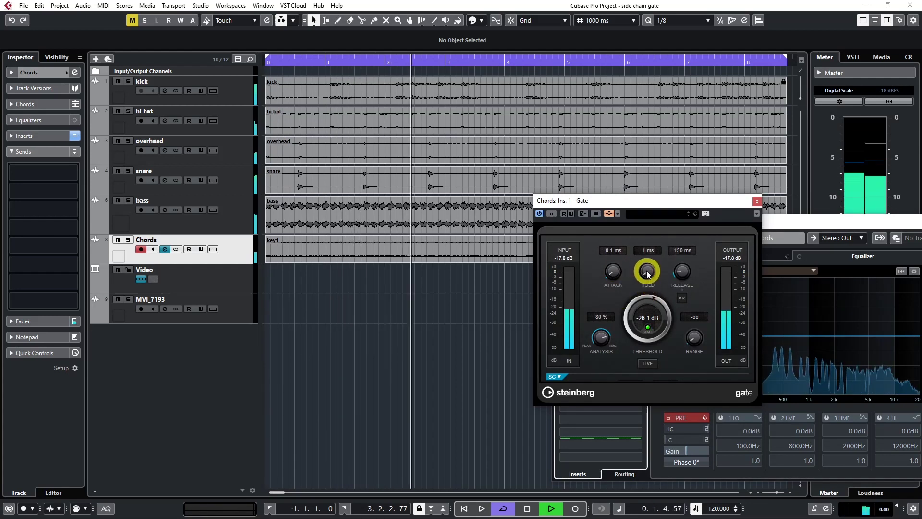
mouse_move(686, 276)
left_mouse_down()
mouse_move(672, 243)
mouse_move(677, 265)
left_mouse_up()
key("space")
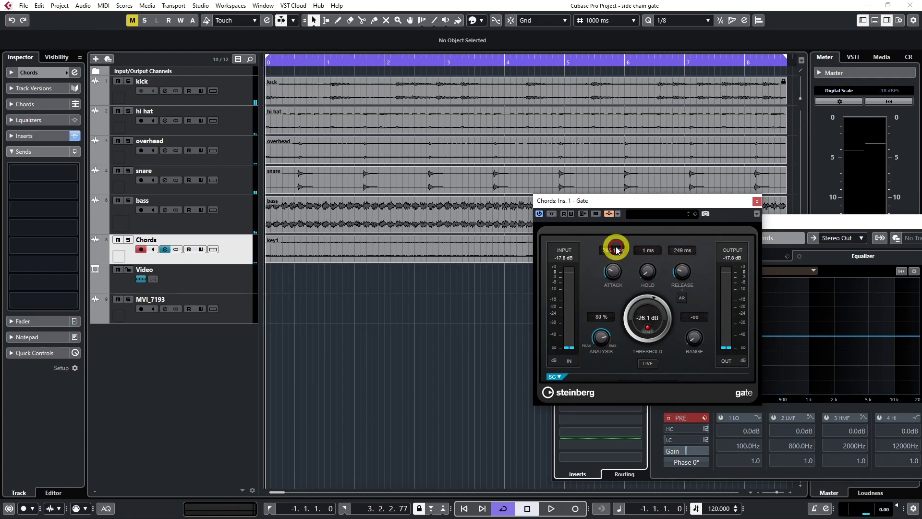
key("space")
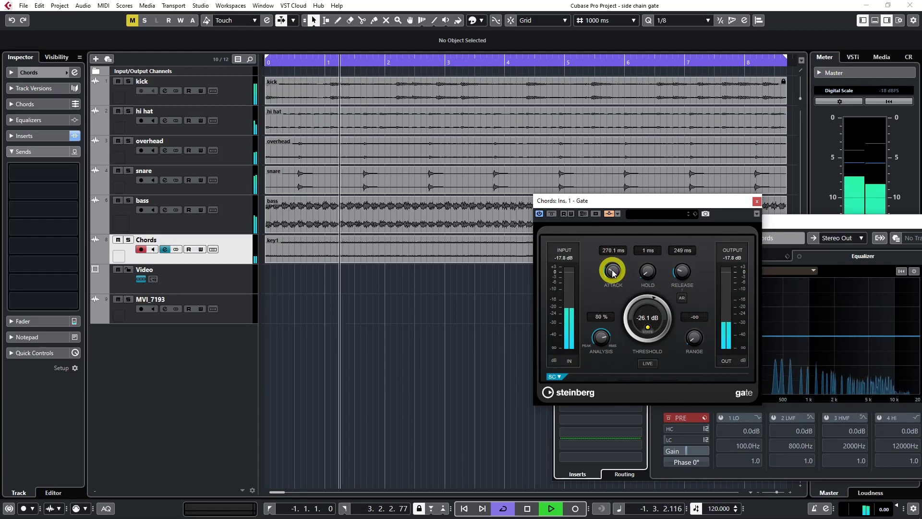
left_click_drag(613, 273, 618, 291)
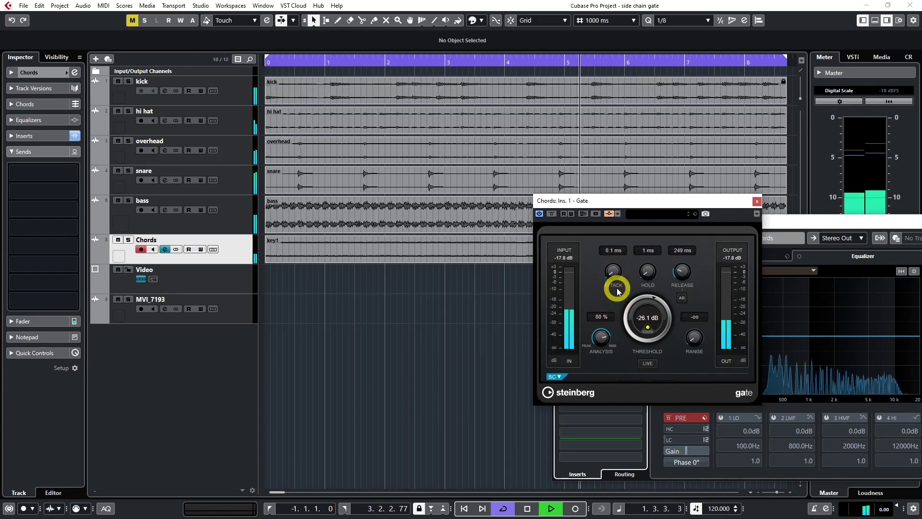
key("space")
key("space")
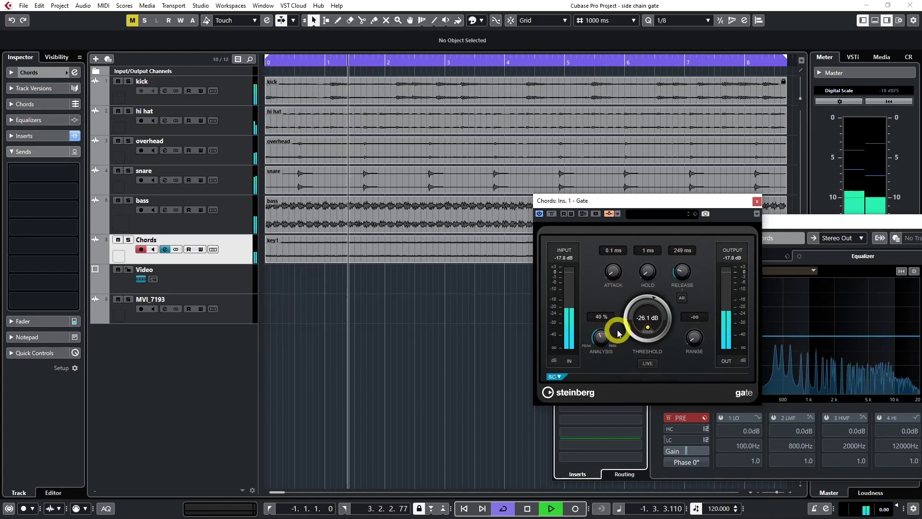
key("space")
key("space")
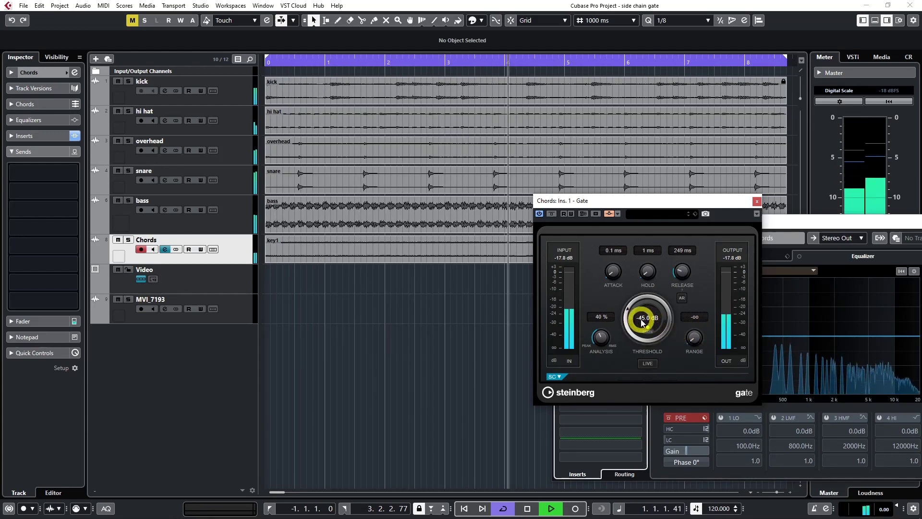
left_click_drag(647, 294, 642, 294)
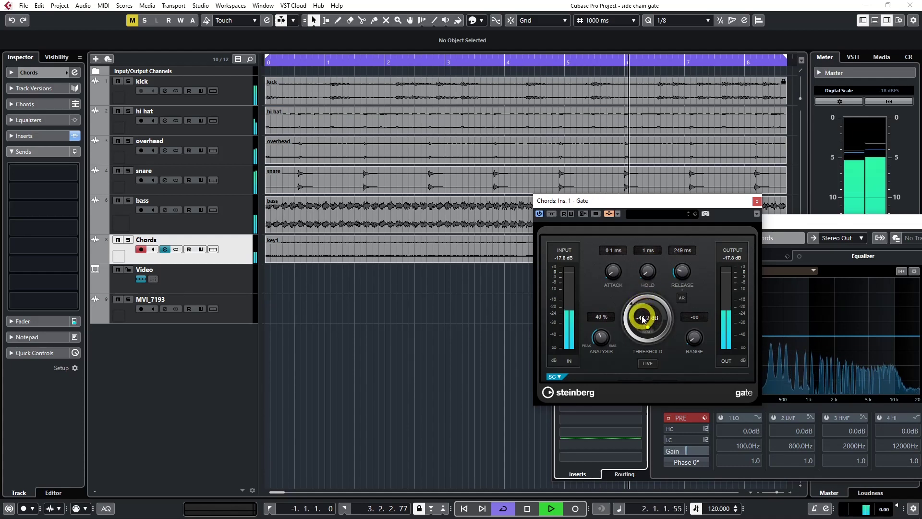
Drop the gate release to 10 ms, analysis to 28 %, and fine-tune threshold to -26.9 dB.
left_click(680, 270)
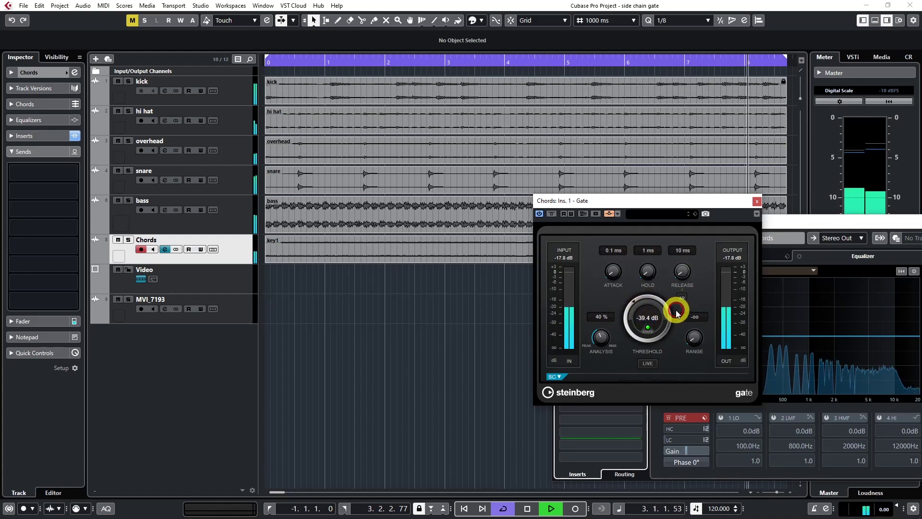
left_click_drag(649, 316, 649, 313)
left_click(648, 274)
left_click(646, 319)
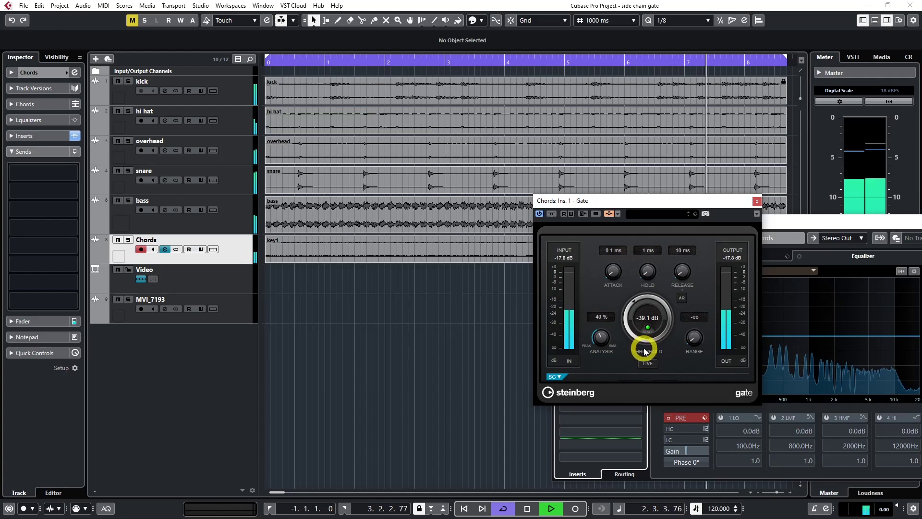
mouse_move(645, 322)
left_mouse_down()
mouse_move(640, 340)
mouse_move(642, 321)
left_mouse_up()
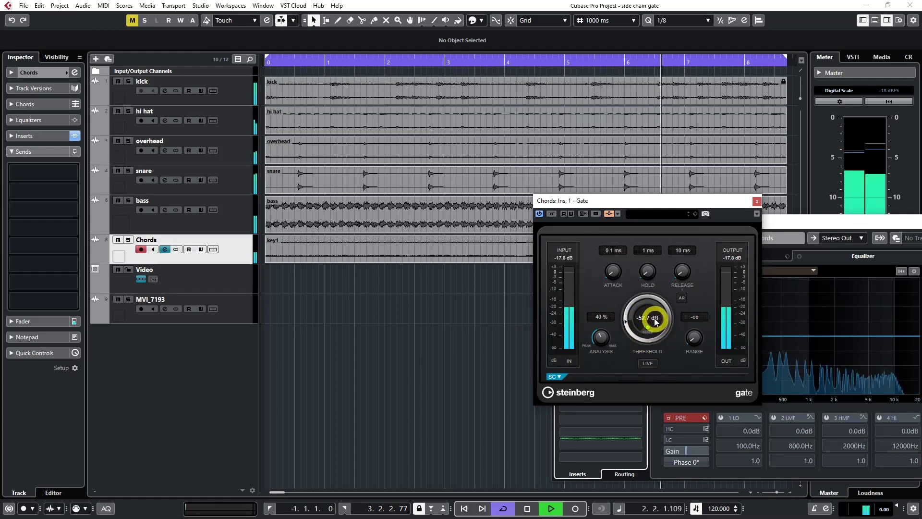
mouse_move(646, 319)
left_mouse_down()
mouse_move(649, 305)
mouse_move(658, 329)
mouse_move(663, 257)
mouse_move(637, 334)
mouse_move(650, 312)
mouse_move(644, 317)
mouse_move(657, 319)
mouse_move(647, 319)
left_mouse_up()
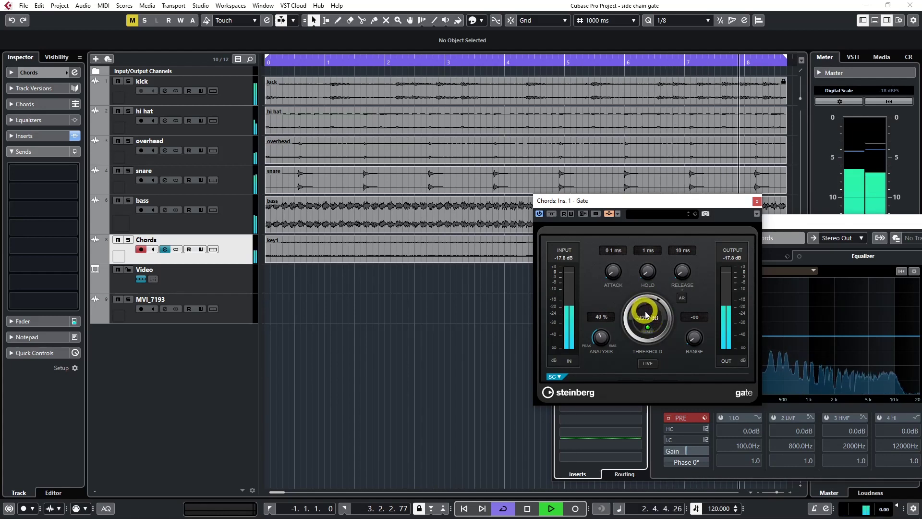
left_click_drag(647, 316, 727, 311)
left_click_drag(601, 319, 599, 346)
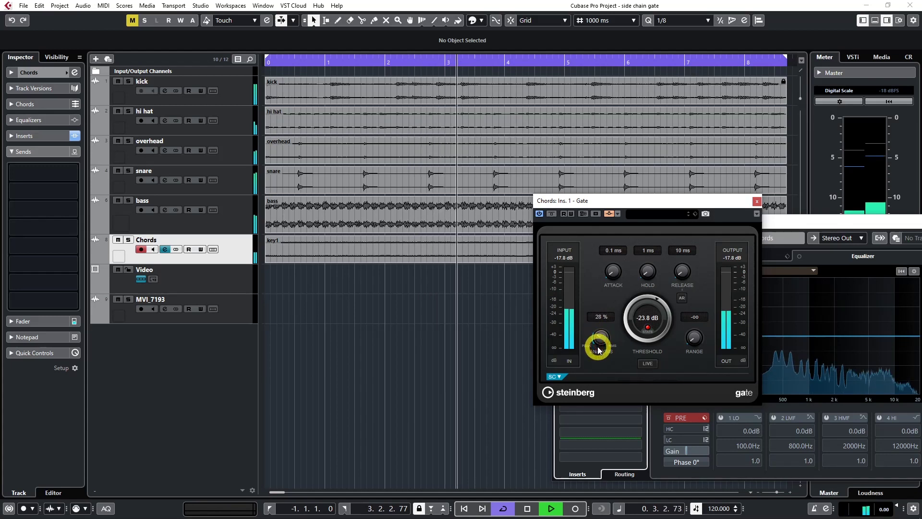
left_click_drag(642, 314, 699, 320)
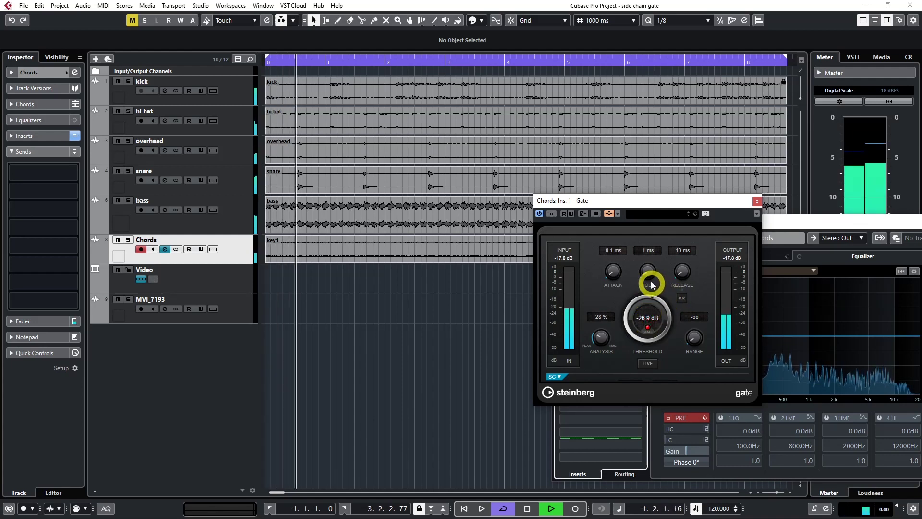
After trying 20 and 30 ms, set the gate hold to 15 ms and release to 114 ms.
left_click(648, 250)
type("20")
key("Return")
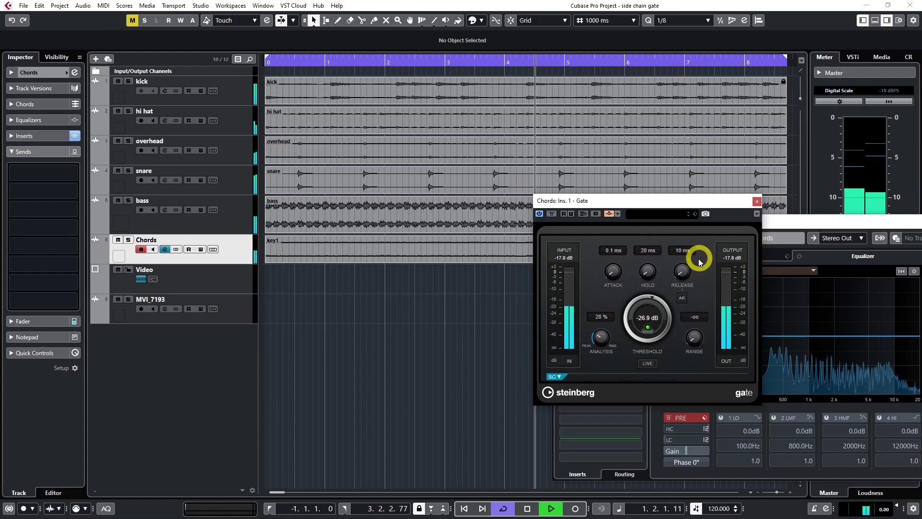
double_click(646, 250)
type("30")
key("Return")
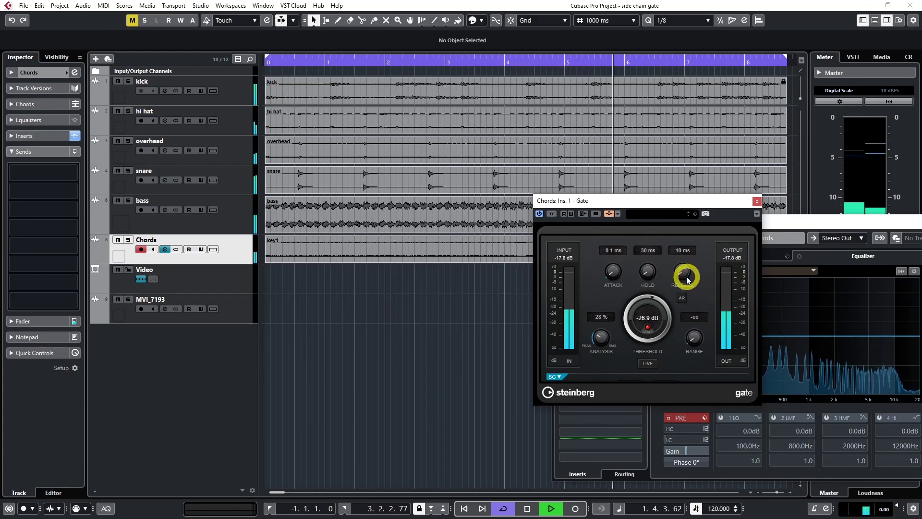
left_click_drag(682, 274, 686, 282)
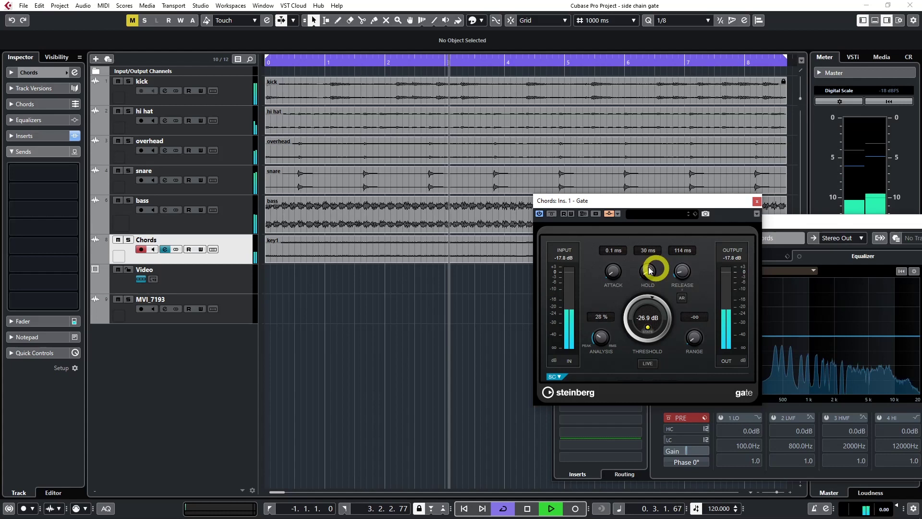
left_click(656, 250)
type("15")
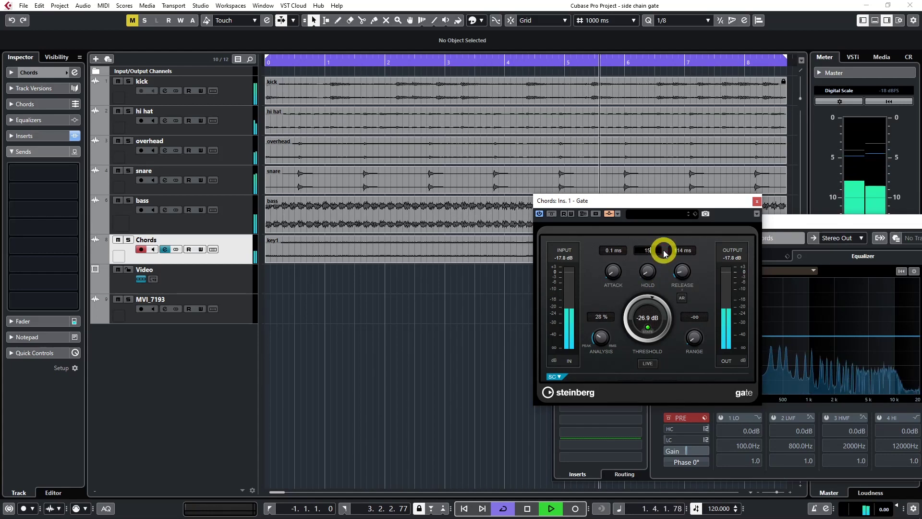
key("Return")
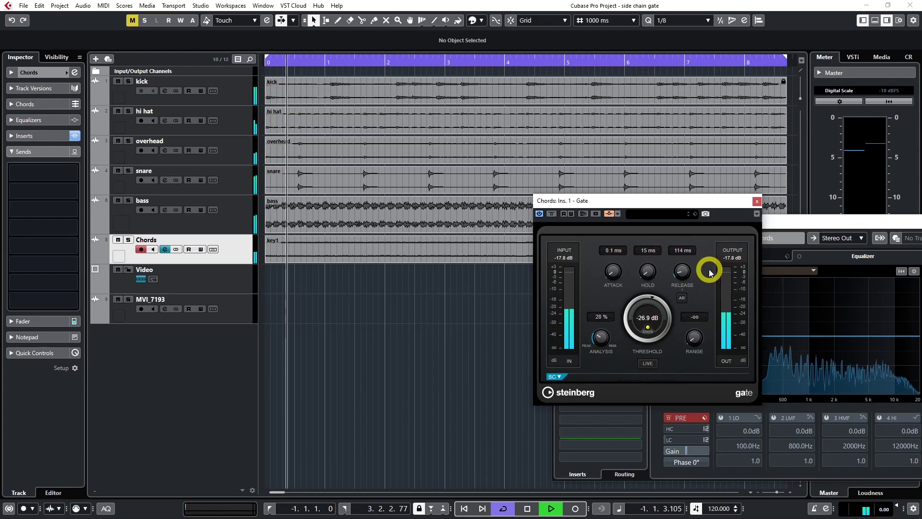
Set the Chords track volume to -2.00 dB in the Inspector.
left_click(235, 249)
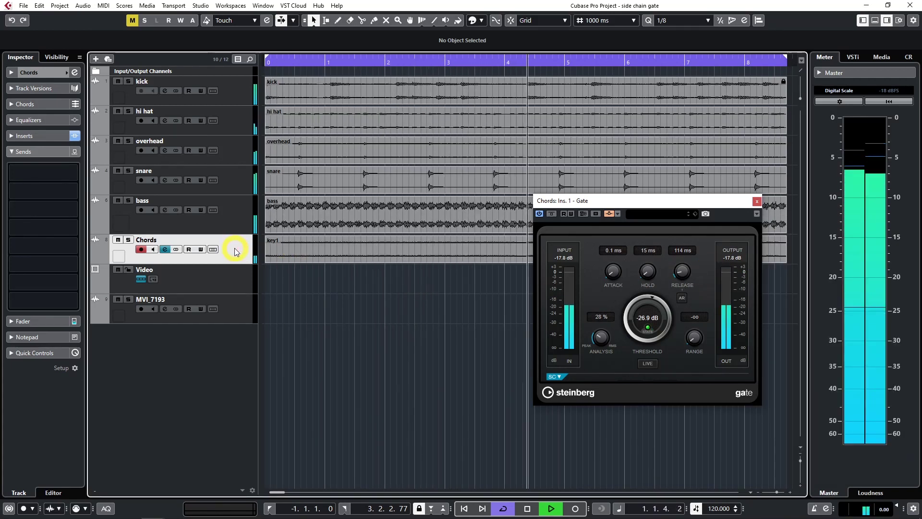
left_click(34, 73)
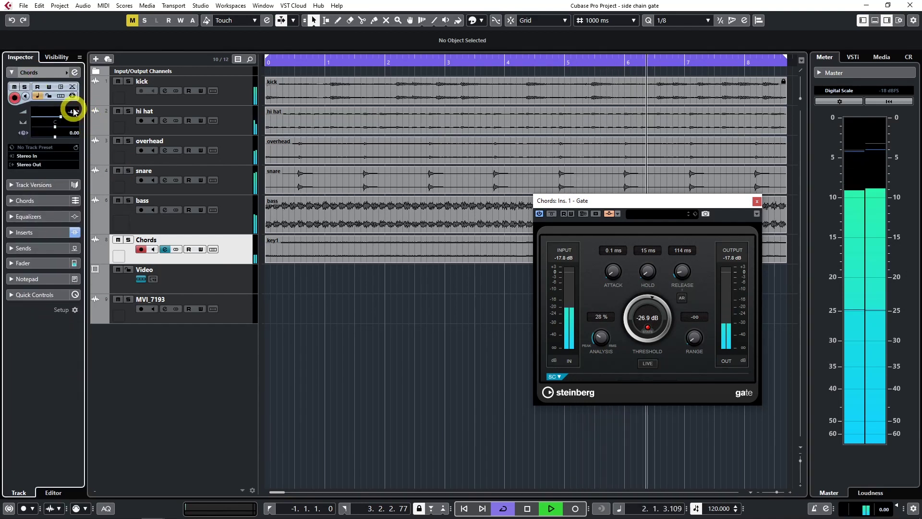
type("-2")
key("Return")
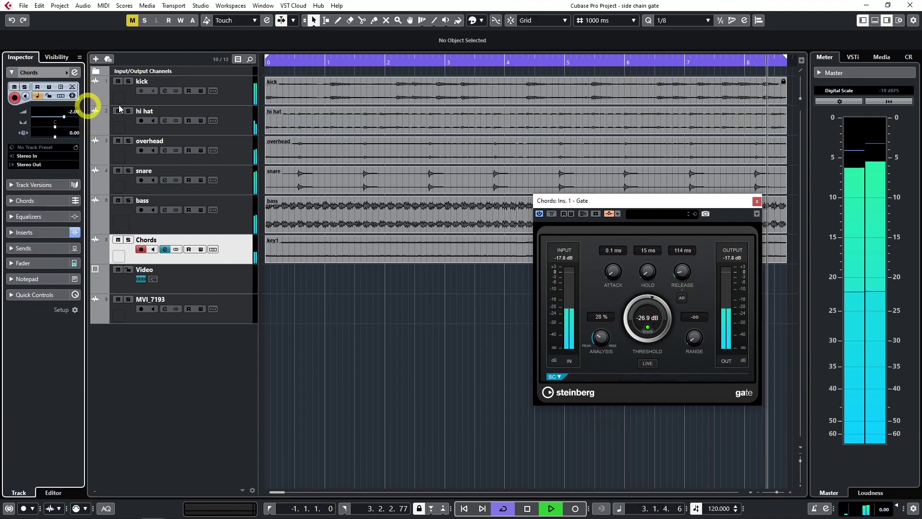